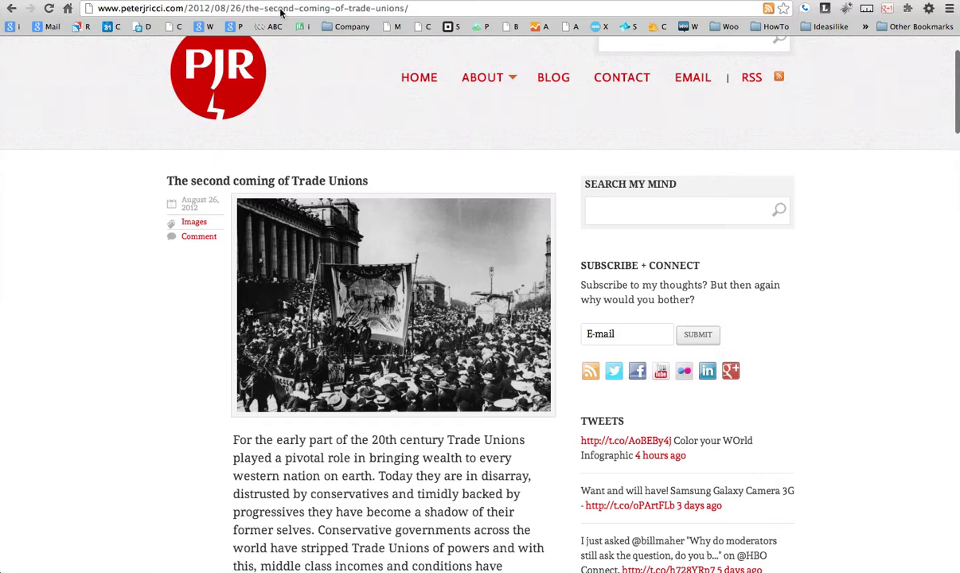
- Copy the web address of The second coming of Trade Unions post, then go to Google+
right_click(224, 7)
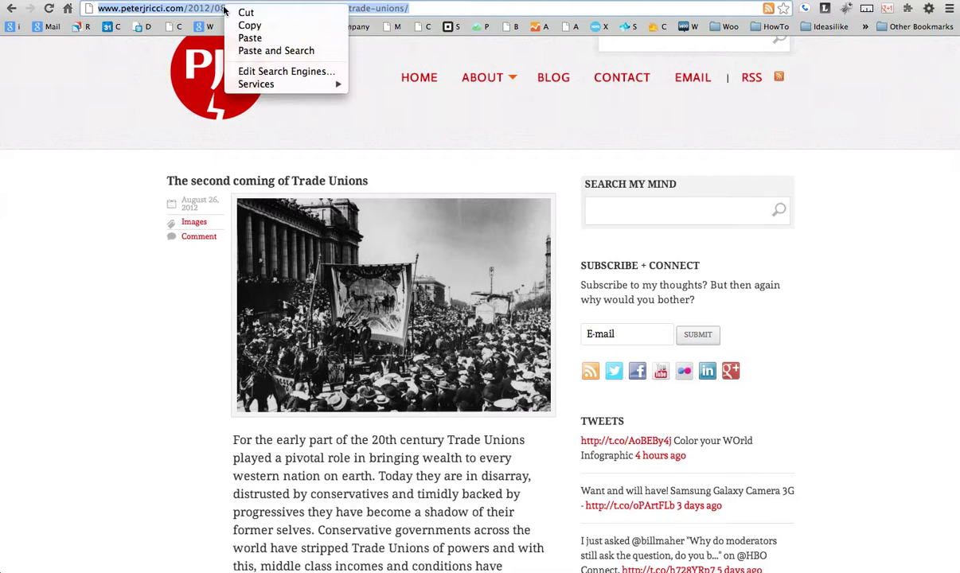
click(245, 26)
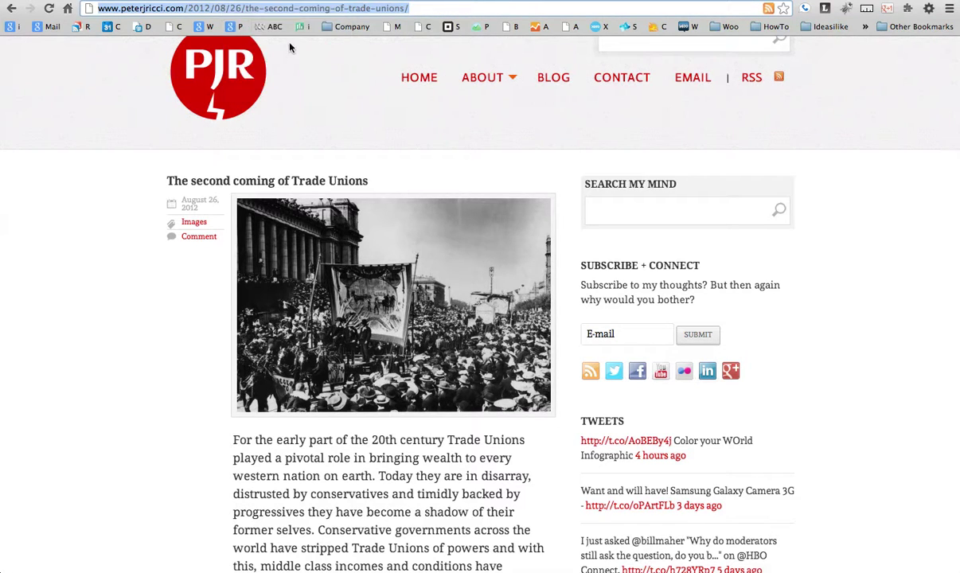
click(632, 1)
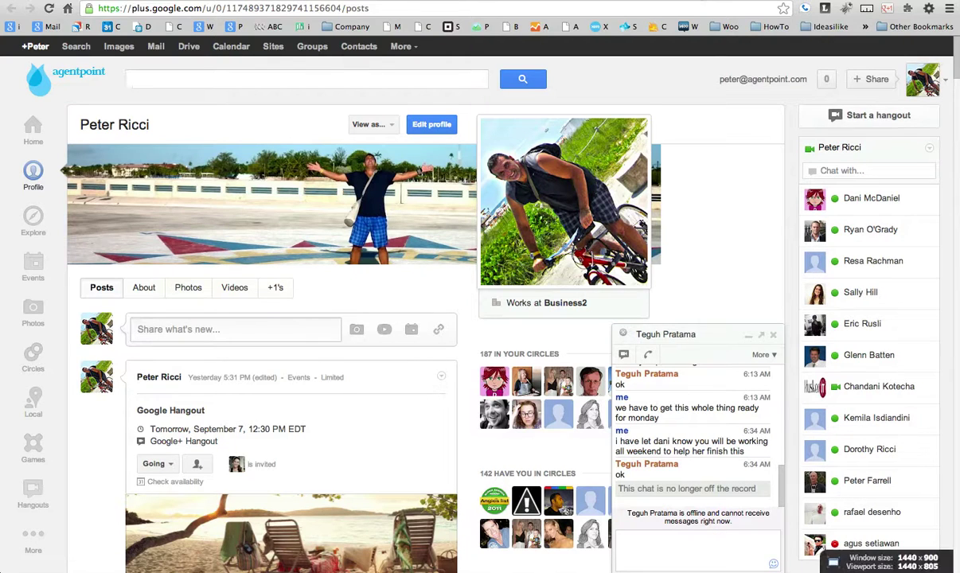
- Visit the Manage your pages list, then go back to the Google+ home stream for a new post
scroll(445, 356, down, 3)
scroll(450, 356, down, 10)
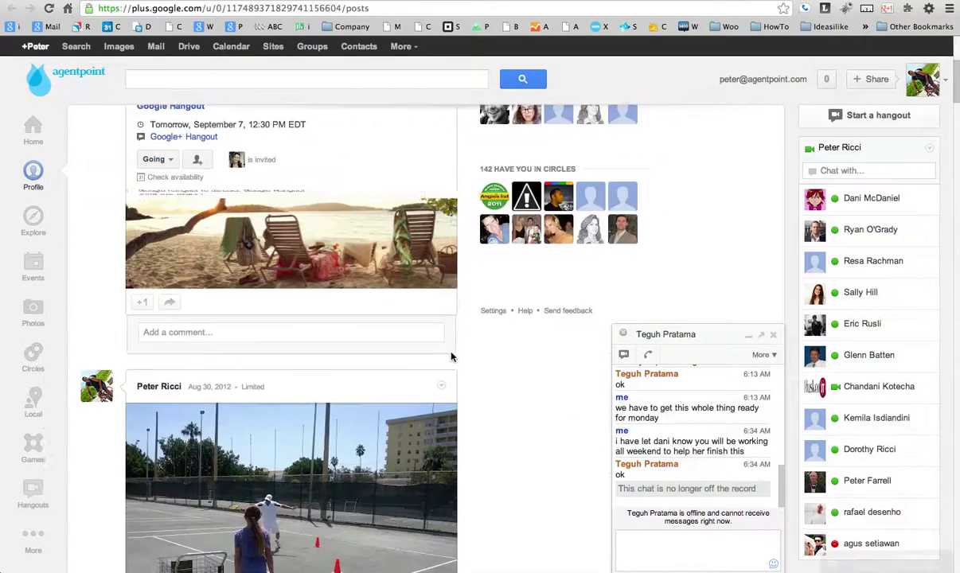
scroll(451, 357, up, 7)
scroll(451, 357, up, 5)
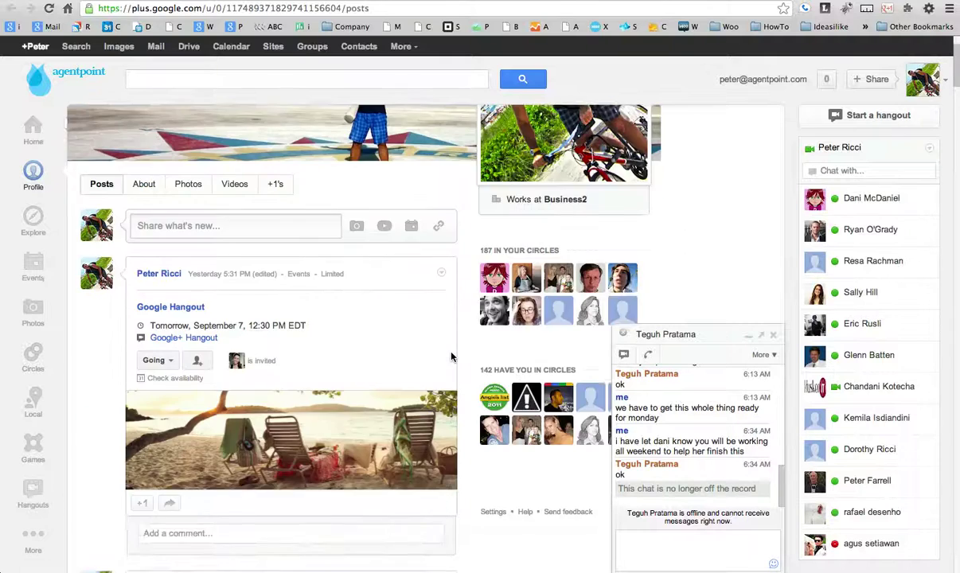
scroll(451, 356, down, 8)
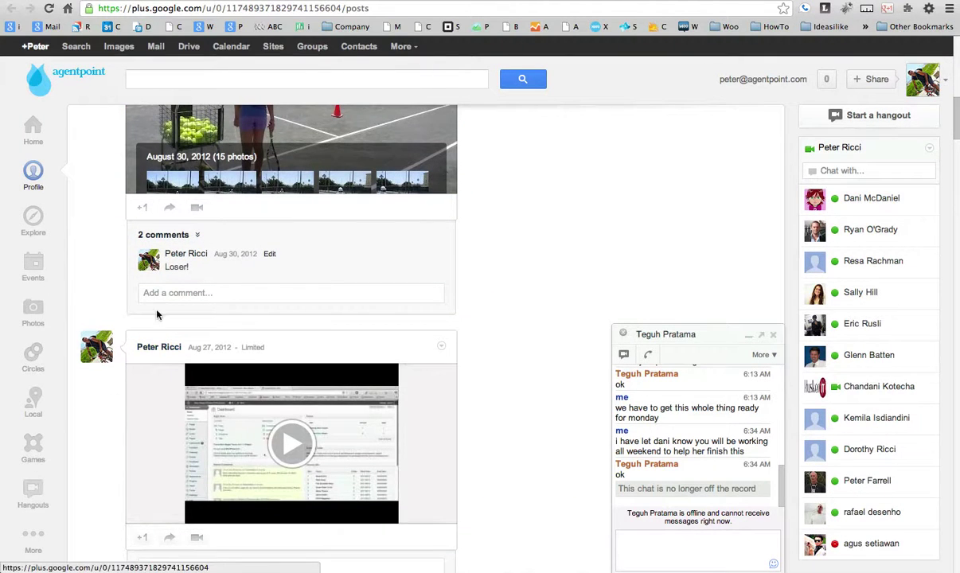
scroll(565, 273, up, 5)
scroll(119, 553, up, 1)
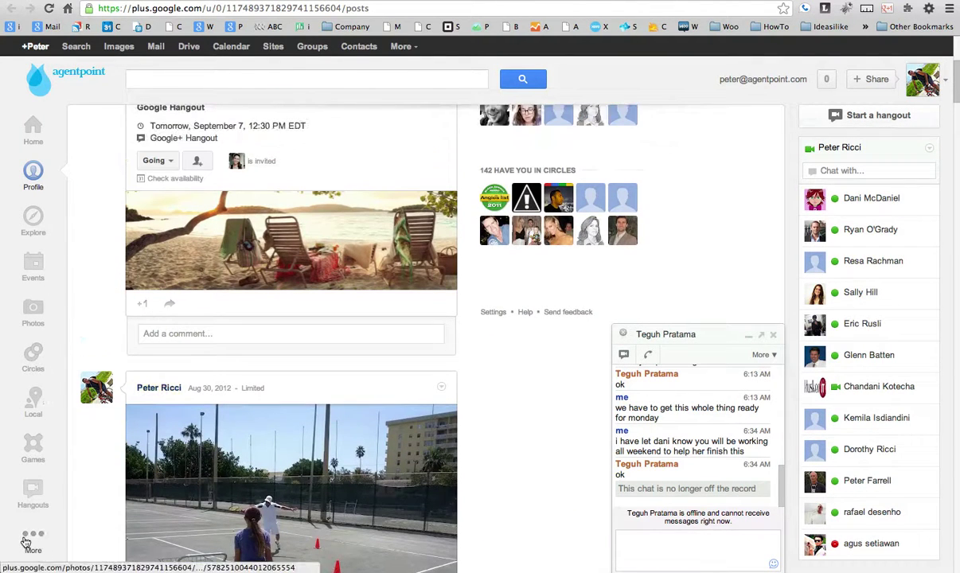
click(89, 537)
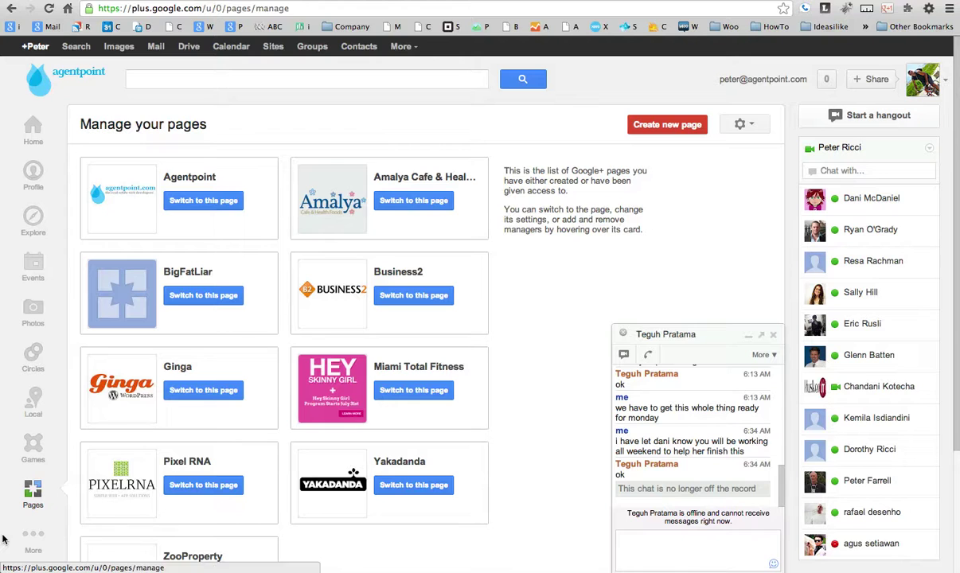
click(36, 132)
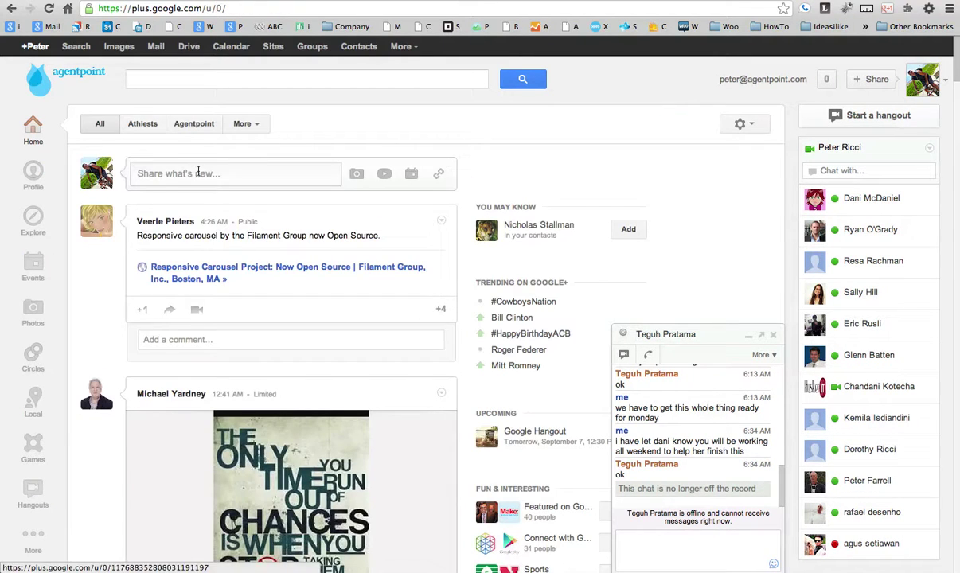
click(155, 175)
- Paste the blog post link into the new post and choose the crowd photo as its preview
right_click(141, 168)
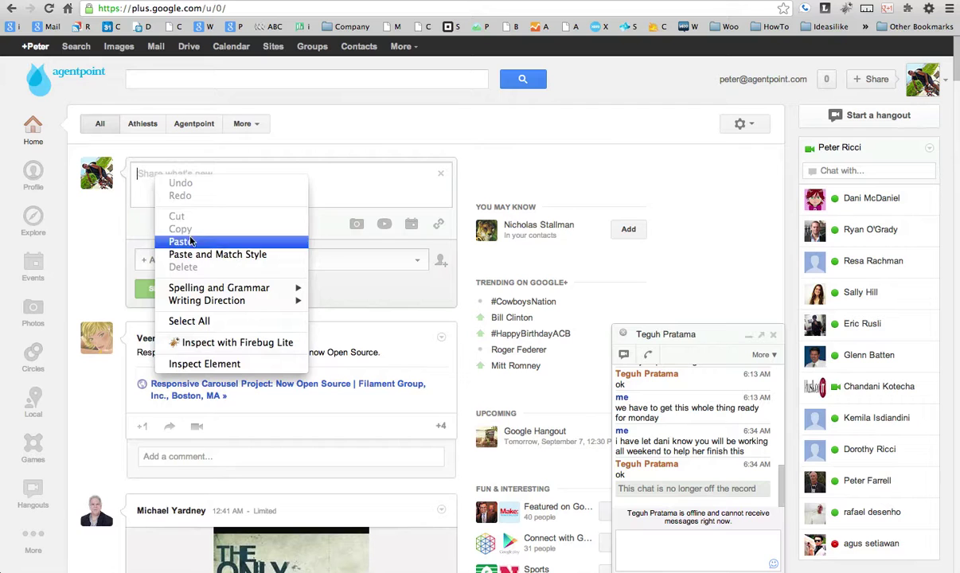
click(129, 177)
right_click(143, 173)
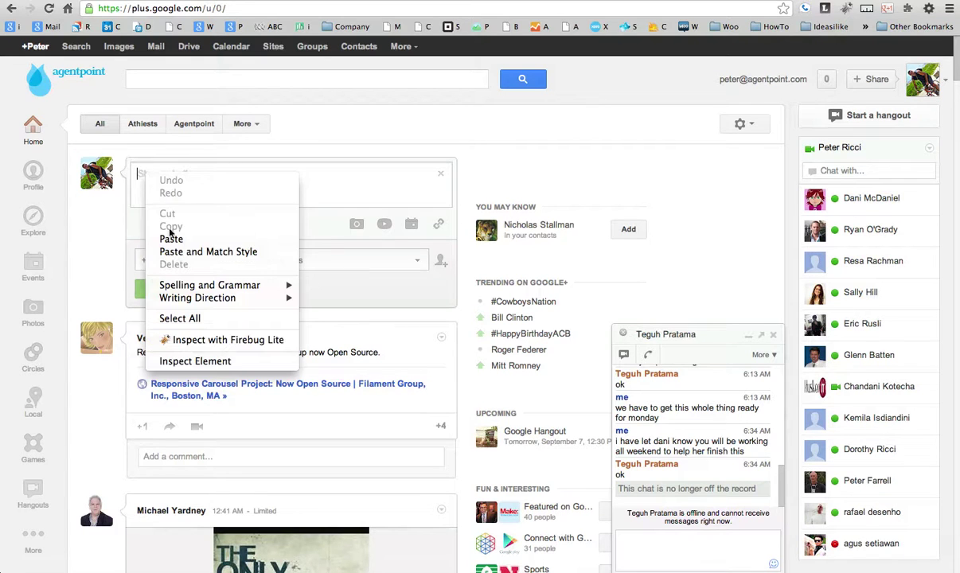
click(162, 217)
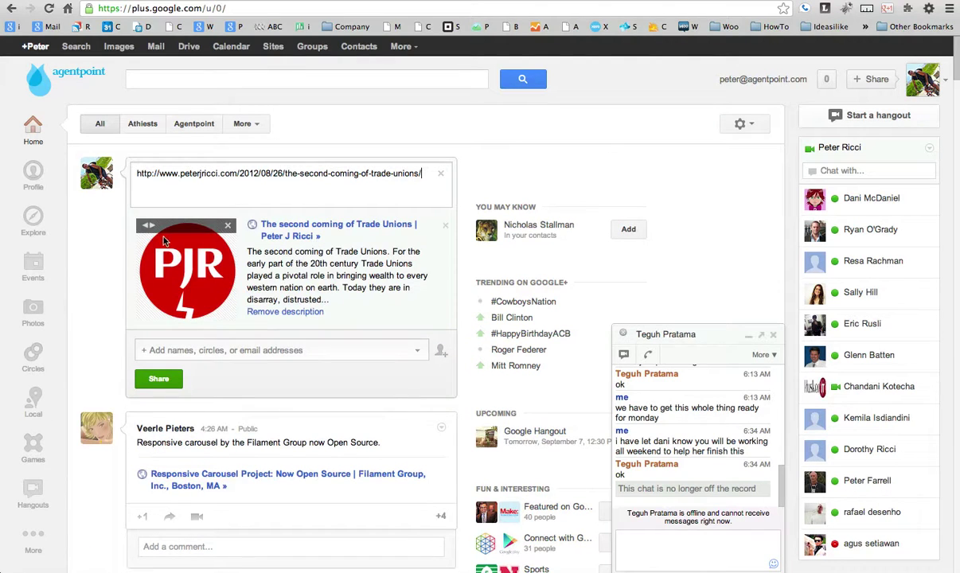
click(153, 227)
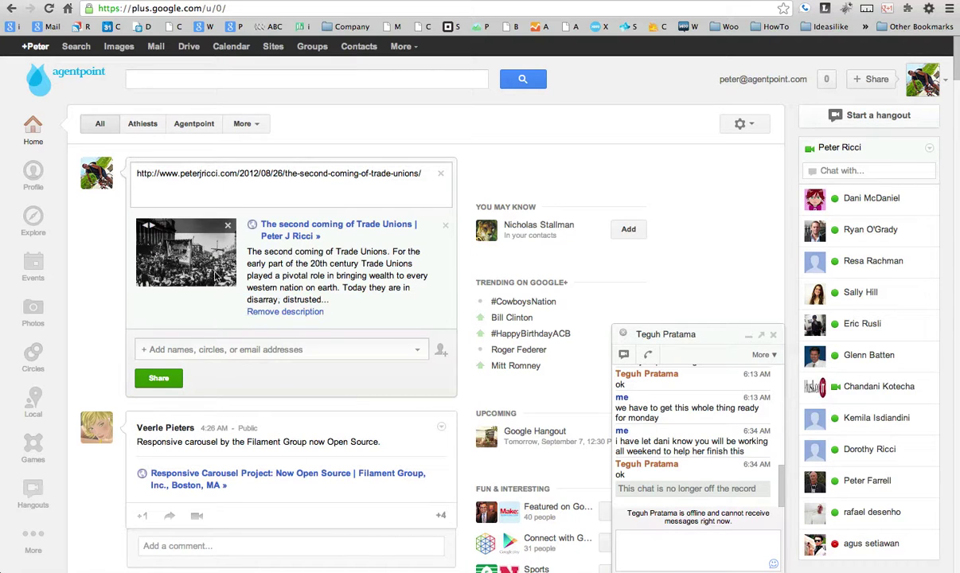
click(151, 229)
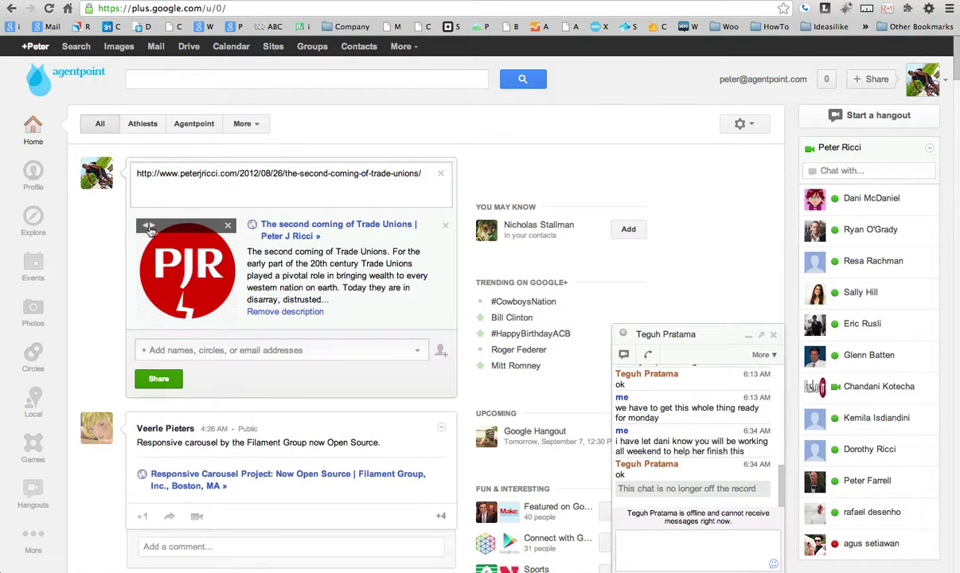
click(151, 228)
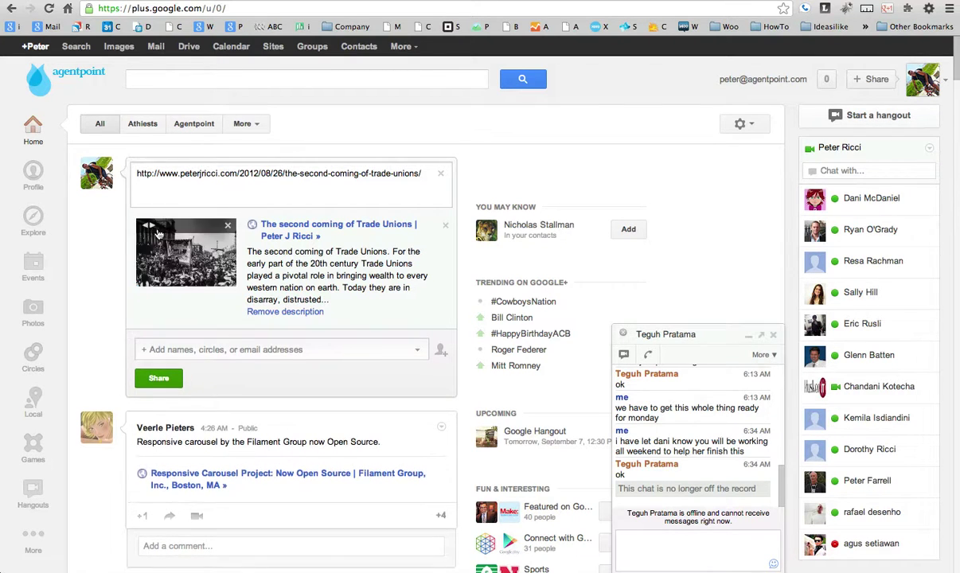
- Replace the pasted link text with 'The Second Coming of Trade Unions', correcting the 'Trade' typo
triple_click(272, 172)
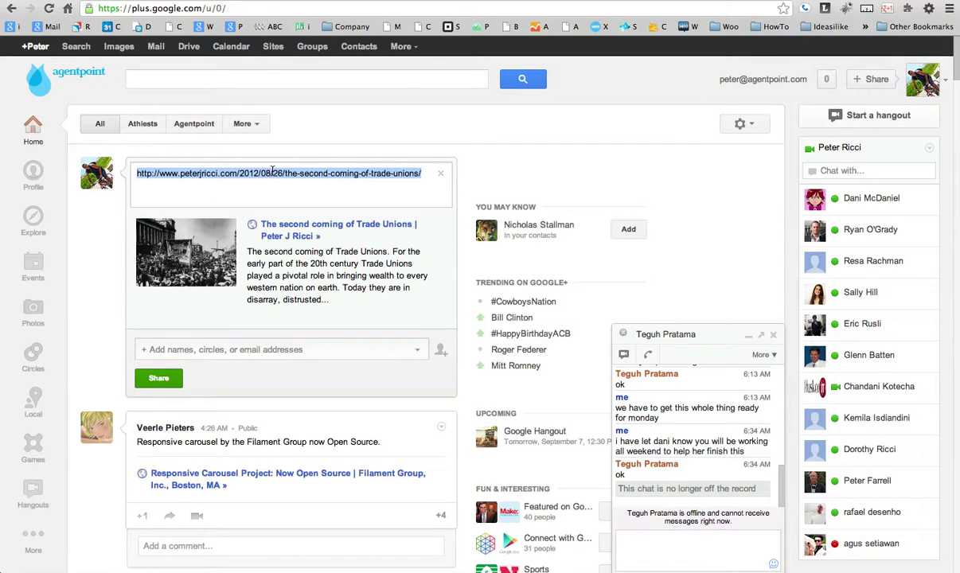
text(The S)
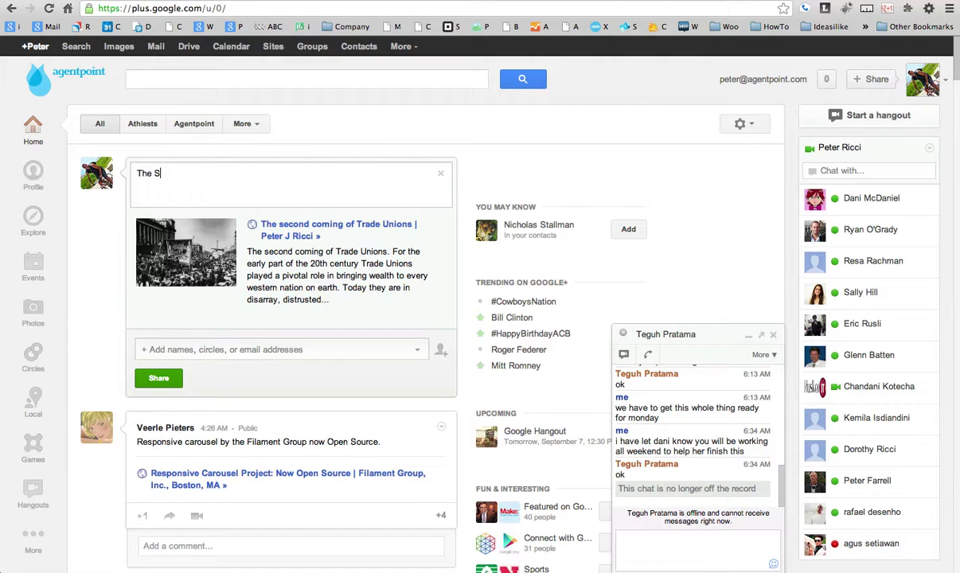
text(econd Coming of Trade Unions)
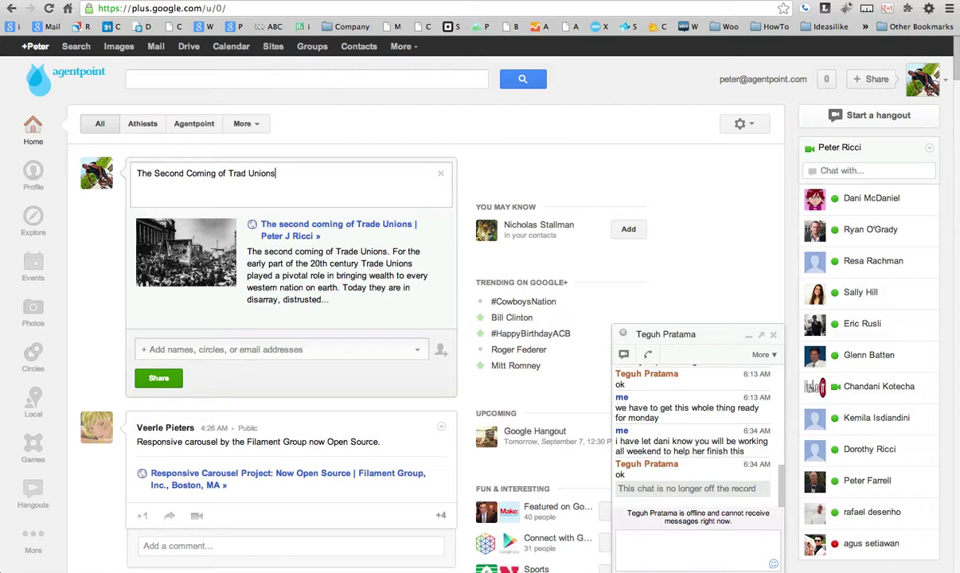
click(246, 172)
text(e)
- Set the post's audience to Public and share it to the stream
click(170, 351)
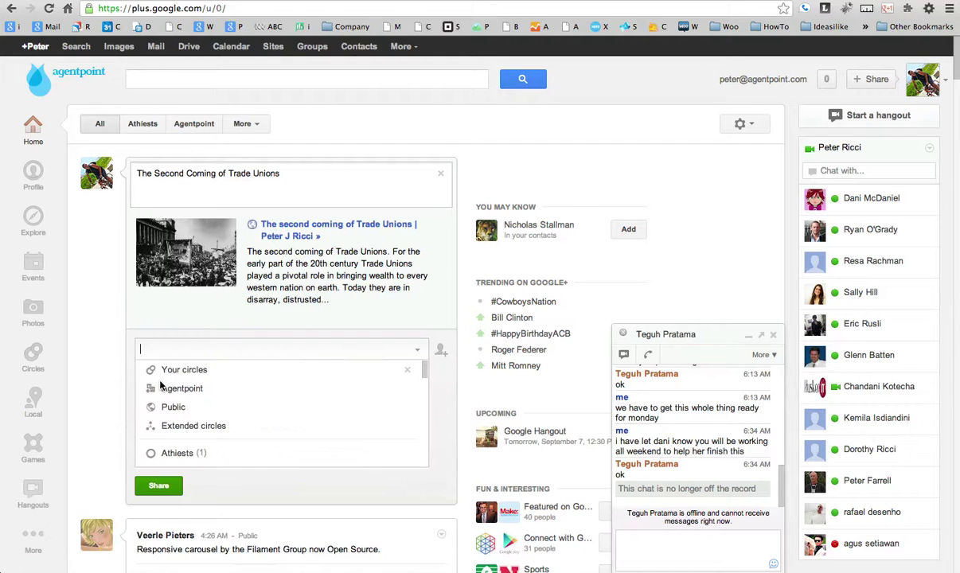
click(170, 407)
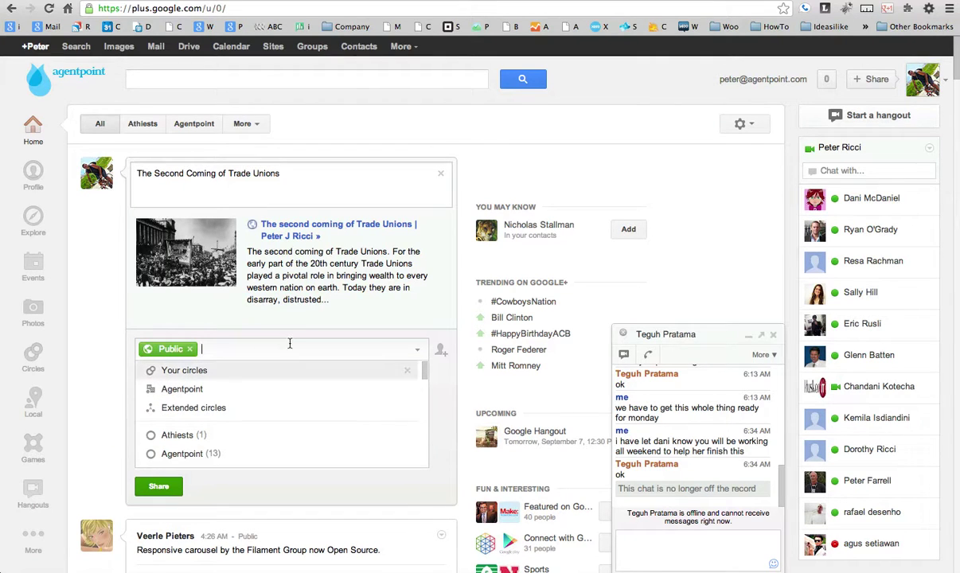
click(239, 327)
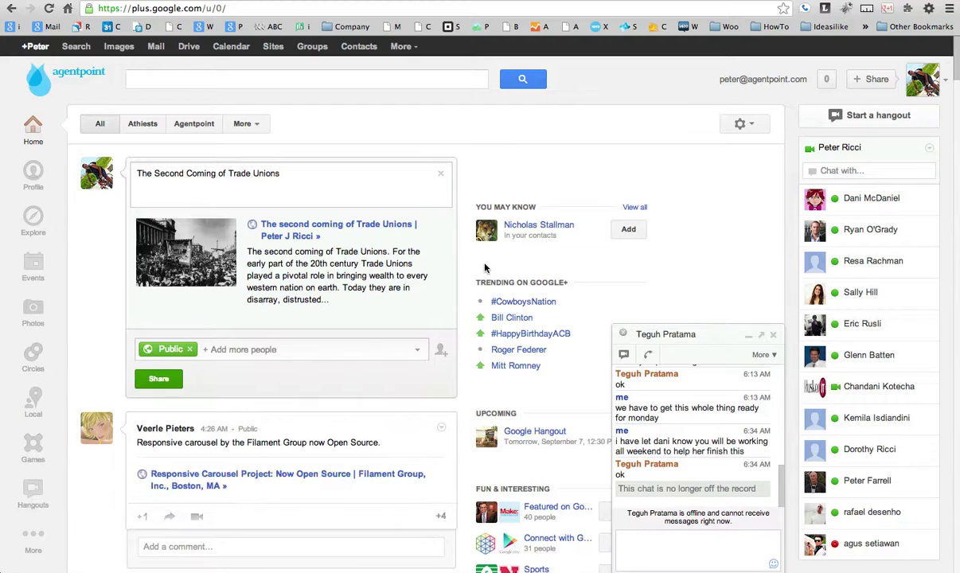
click(159, 379)
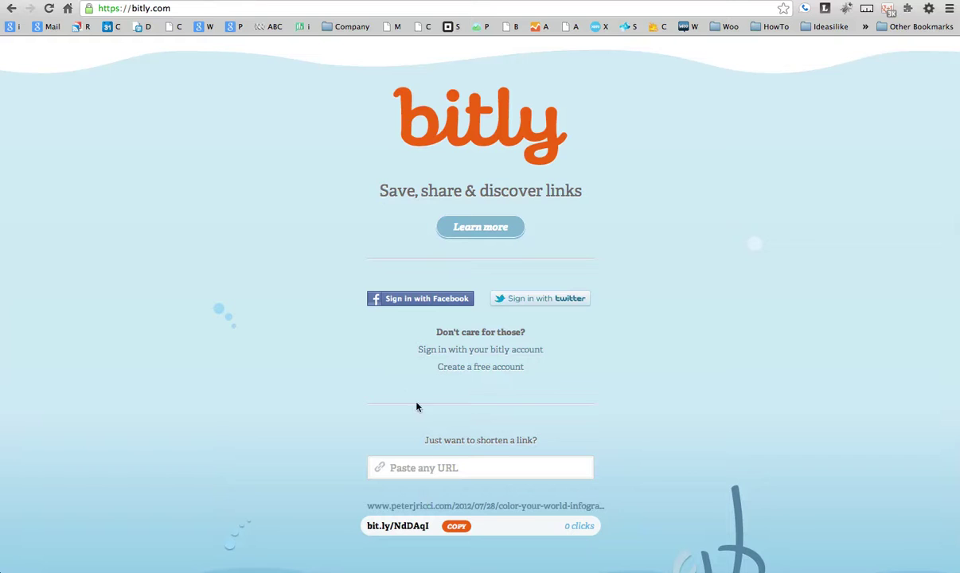
- Shorten the blog post address in Bitly to bit.ly/TlKf4L and copy the short link
click(411, 467)
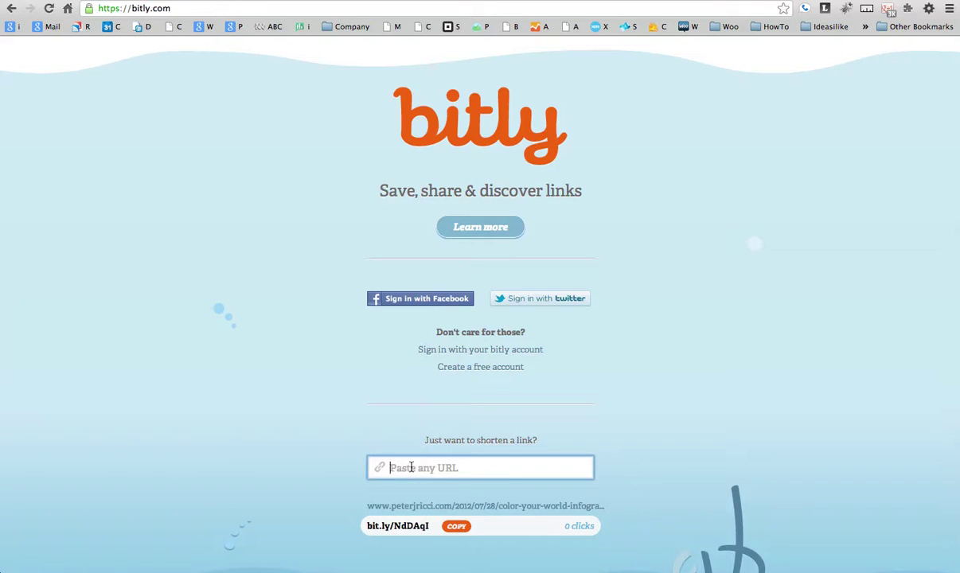
key(super+v)
click(629, 467)
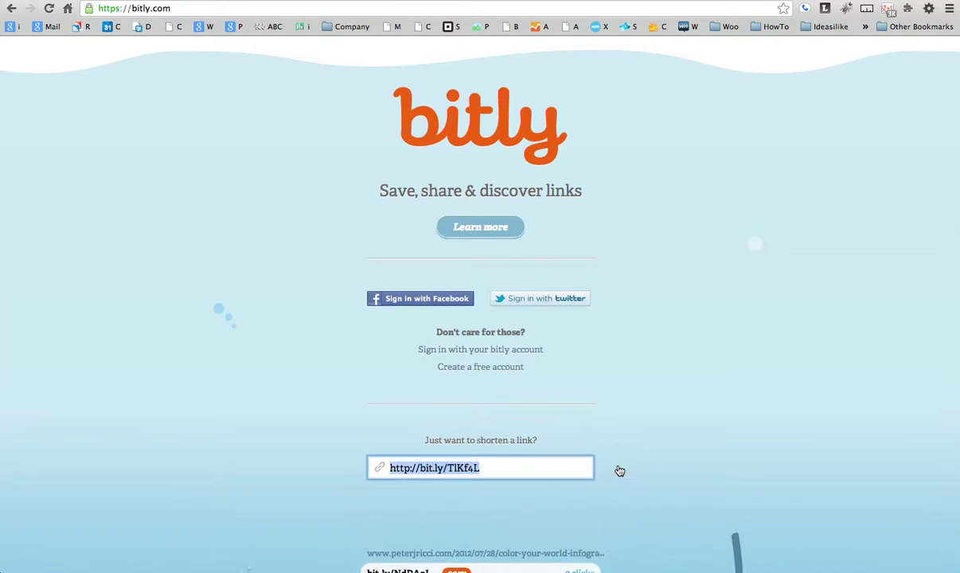
scroll(622, 478, down, 2)
click(448, 462)
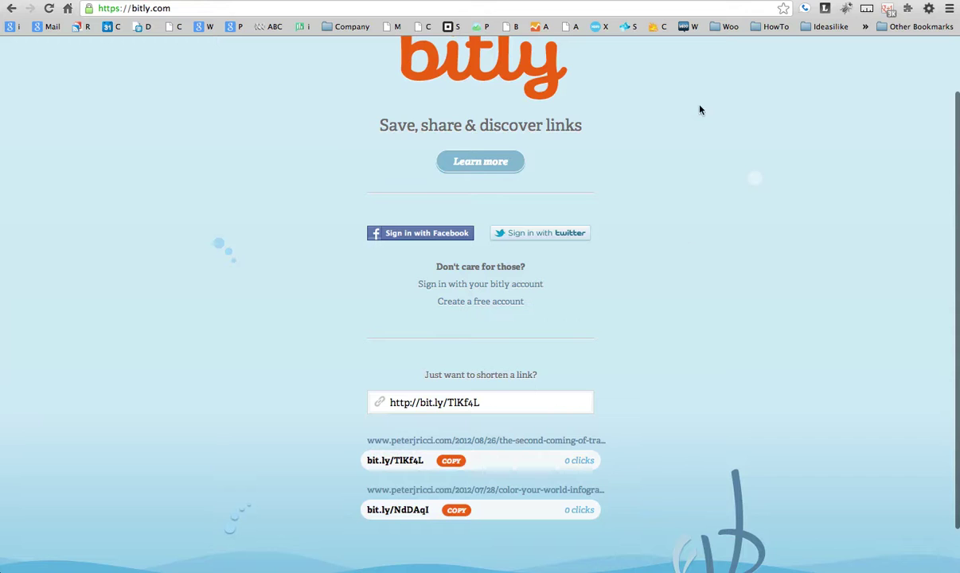
key(ctrl+Tab)
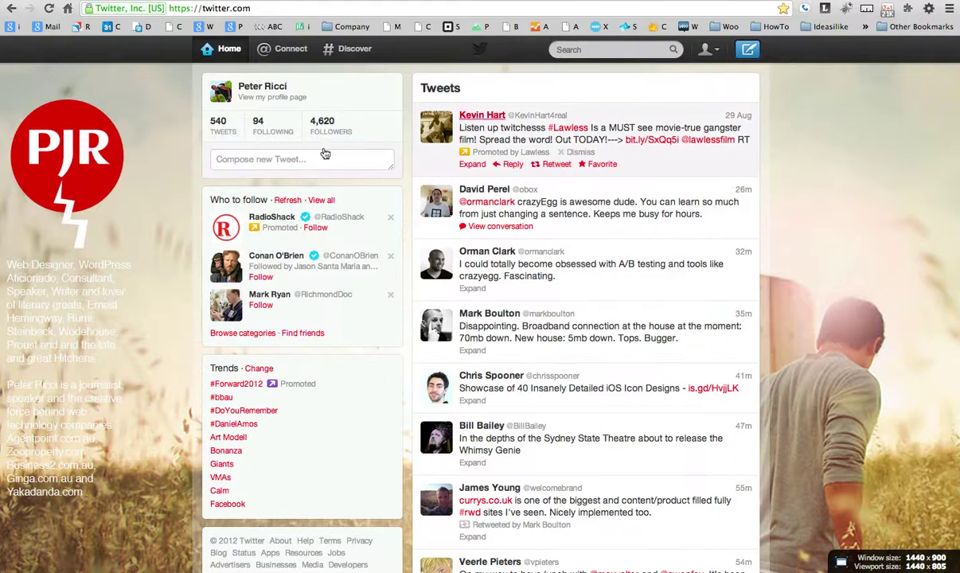
- Tweet the bit.ly/TlKf4L link with 'The Second Coming of Trade Unions' and refresh the timeline
click(250, 159)
key(super+v)
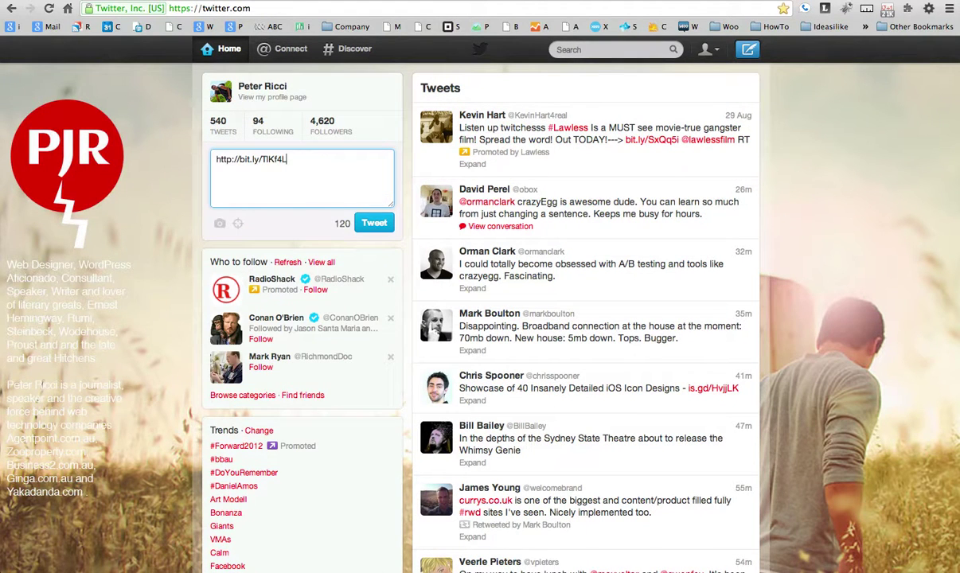
text(The Second Coming of Trade Unions)
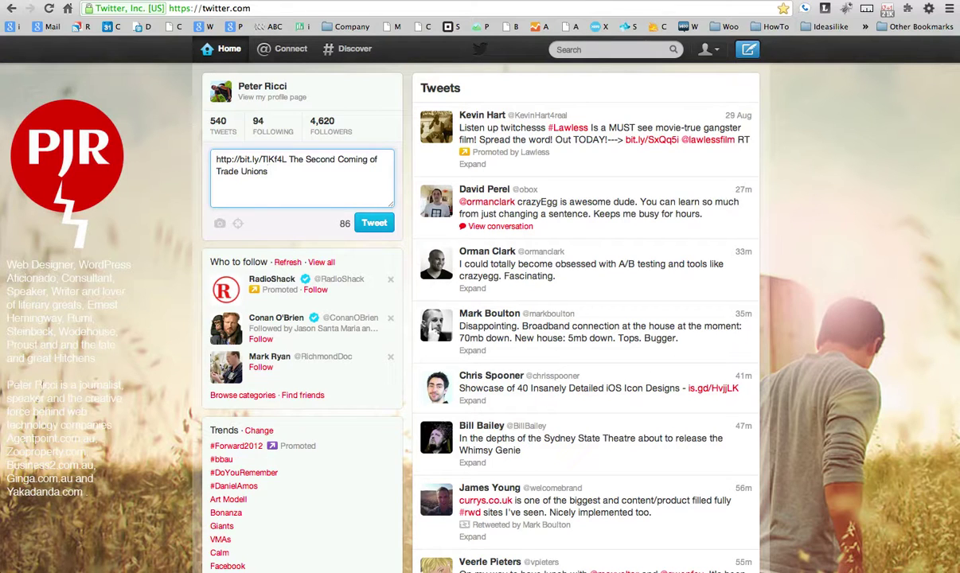
click(374, 223)
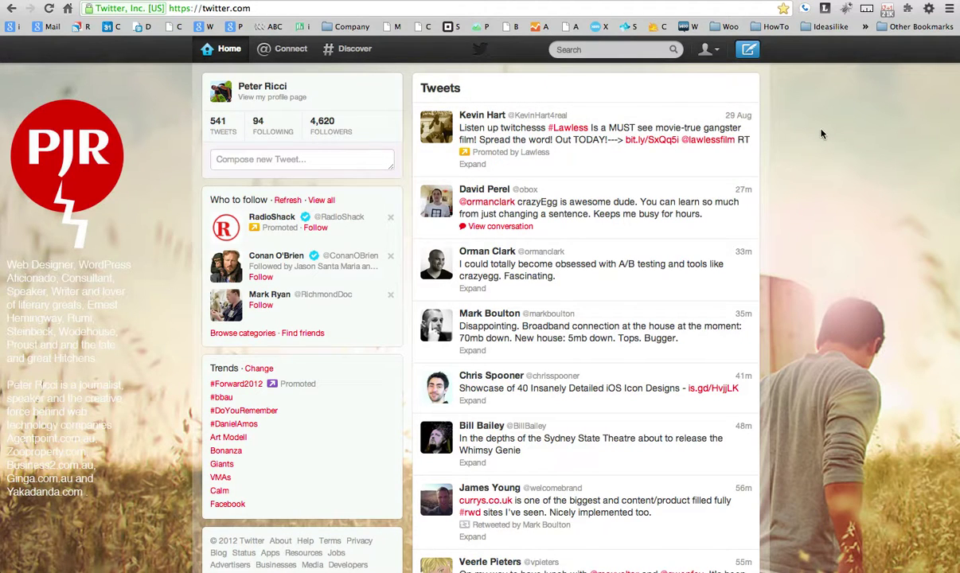
click(205, 50)
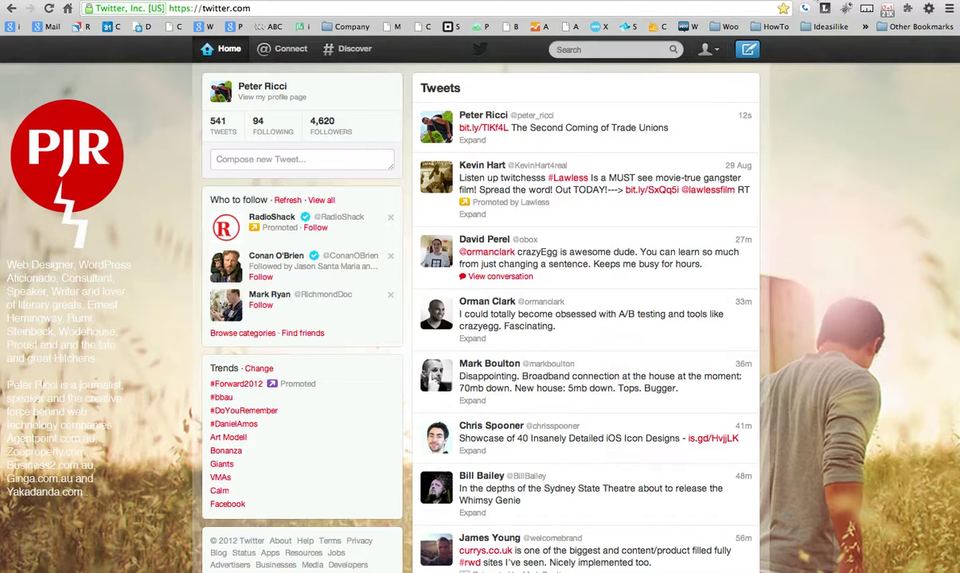
key(ctrl+Tab)
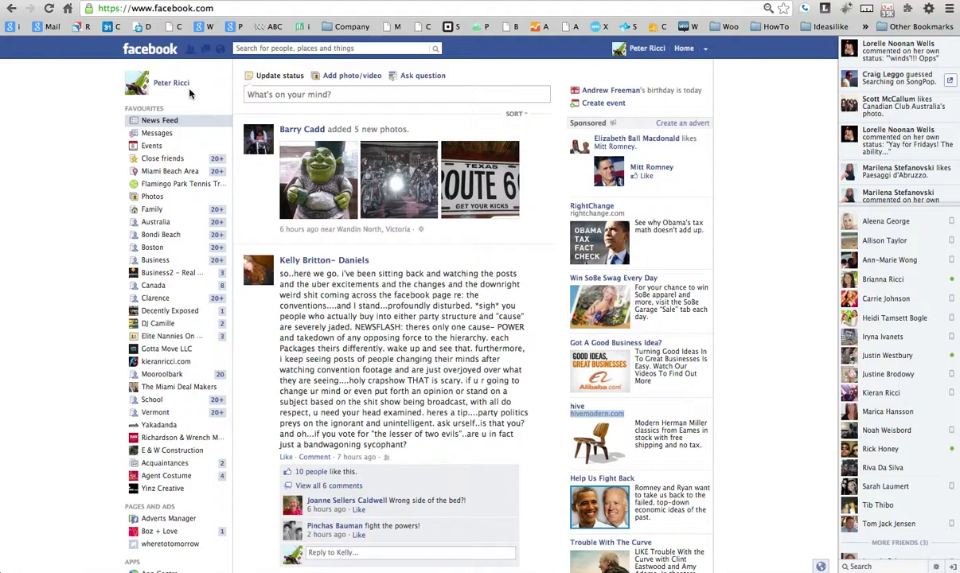
- Paste the short link into a new status on your Facebook profile timeline
click(182, 84)
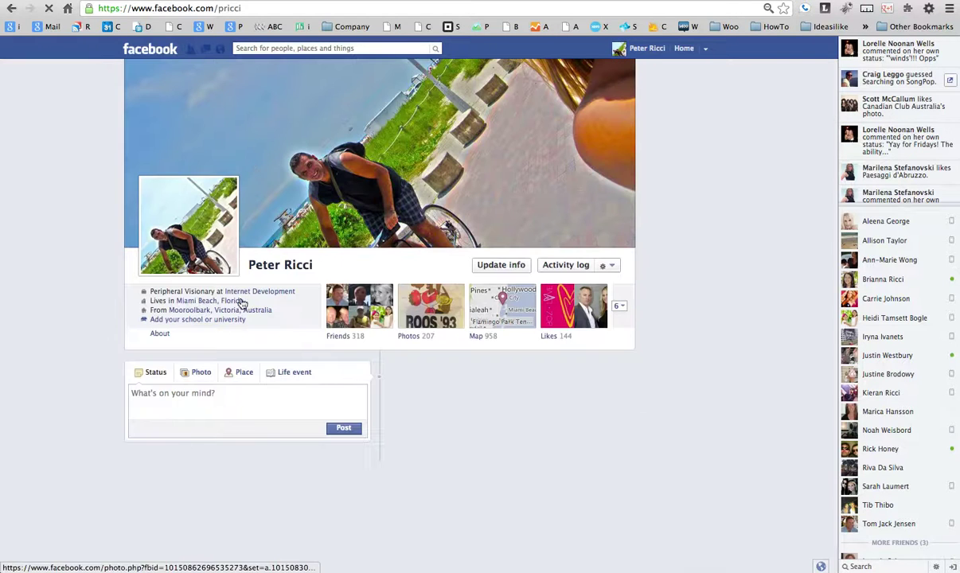
click(168, 401)
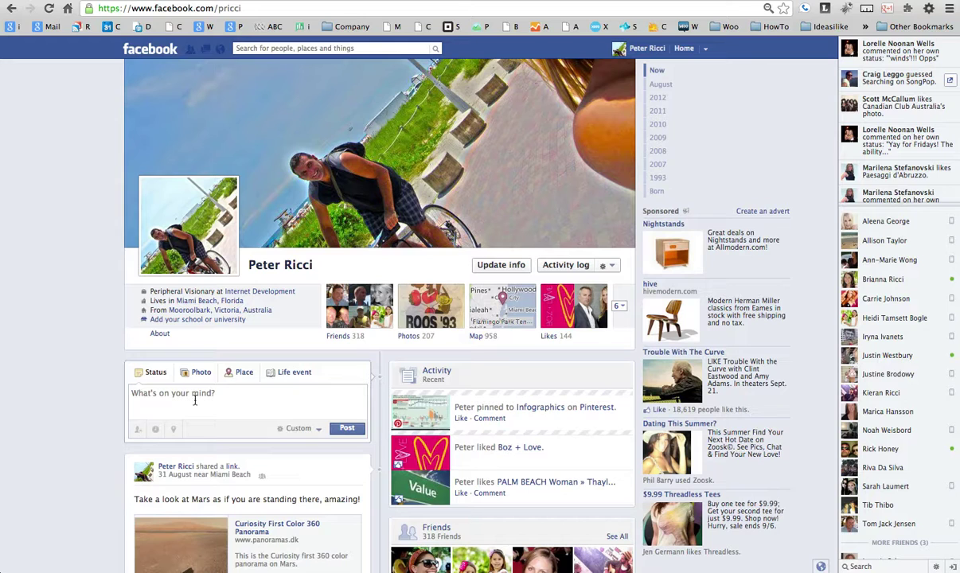
key(super+v)
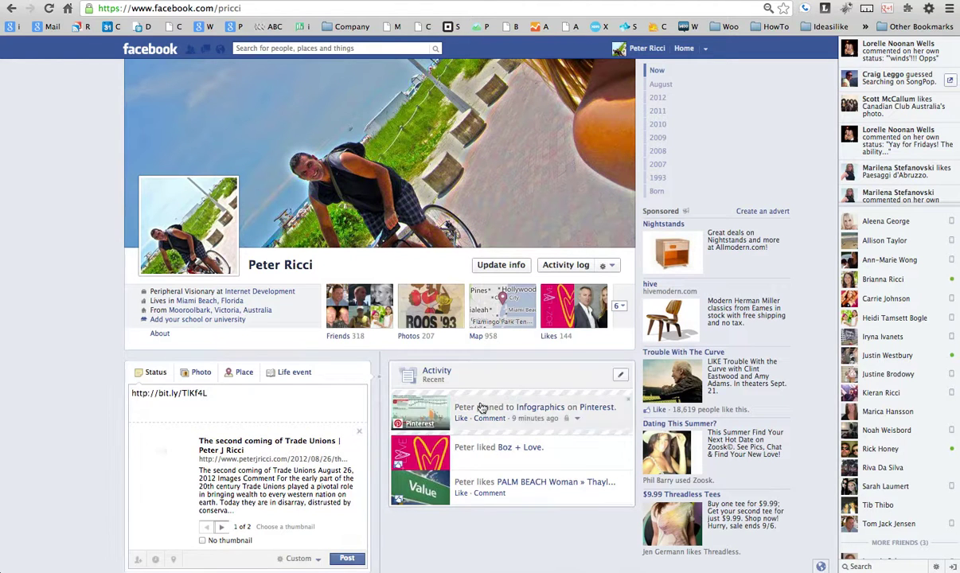
scroll(374, 415, down, 3)
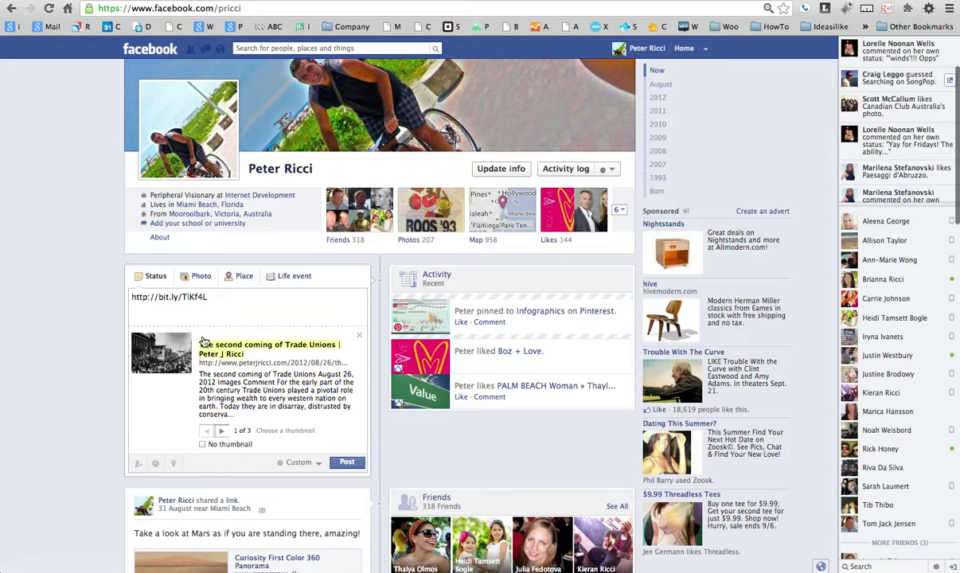
- Replace the link text with 'The Second Coming of Trade Unions', fix the typos, and post it
drag(209, 297, 133, 303)
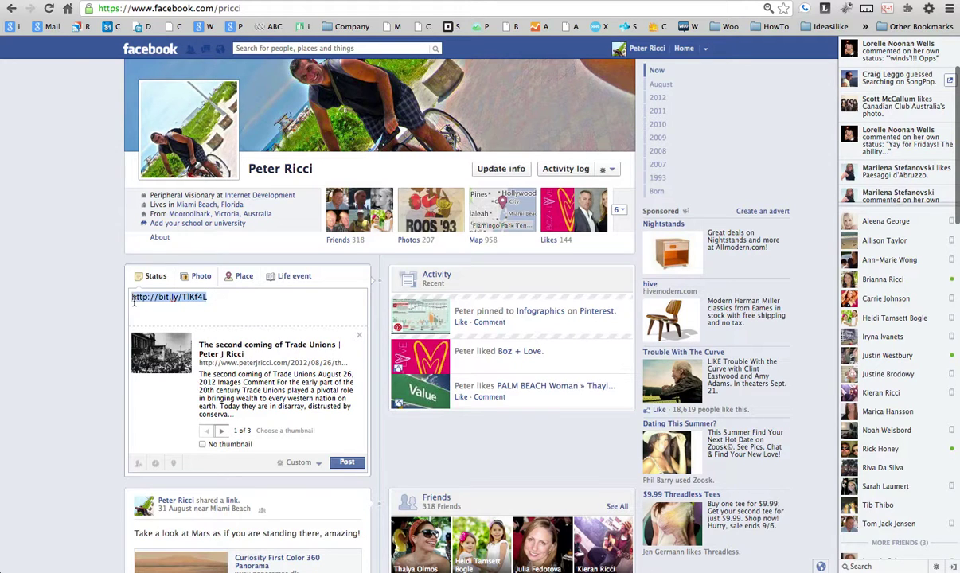
text(The)
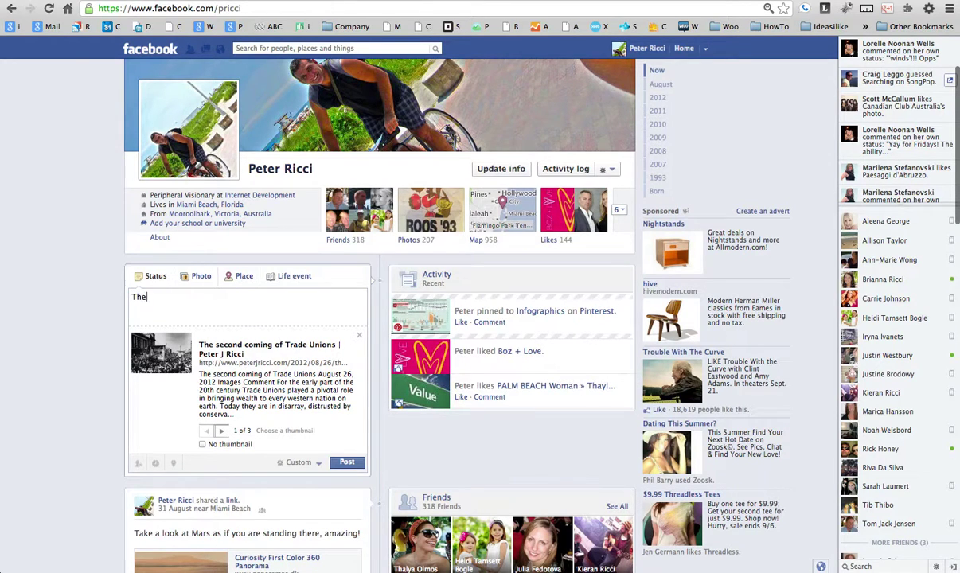
text( Second COming of Trad Unions)
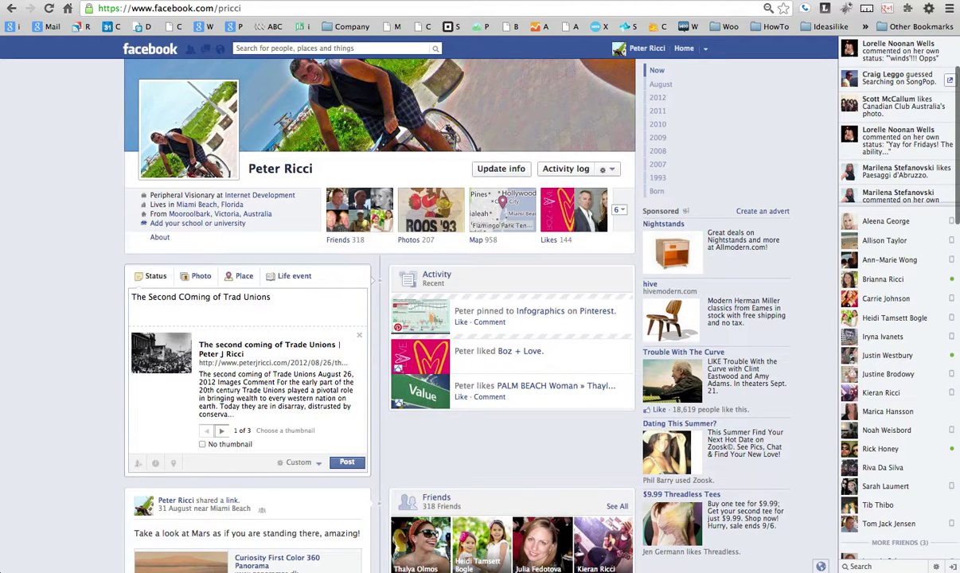
click(241, 296)
text(e)
click(186, 297)
key(BackSpace)
text(o)
click(28, 317)
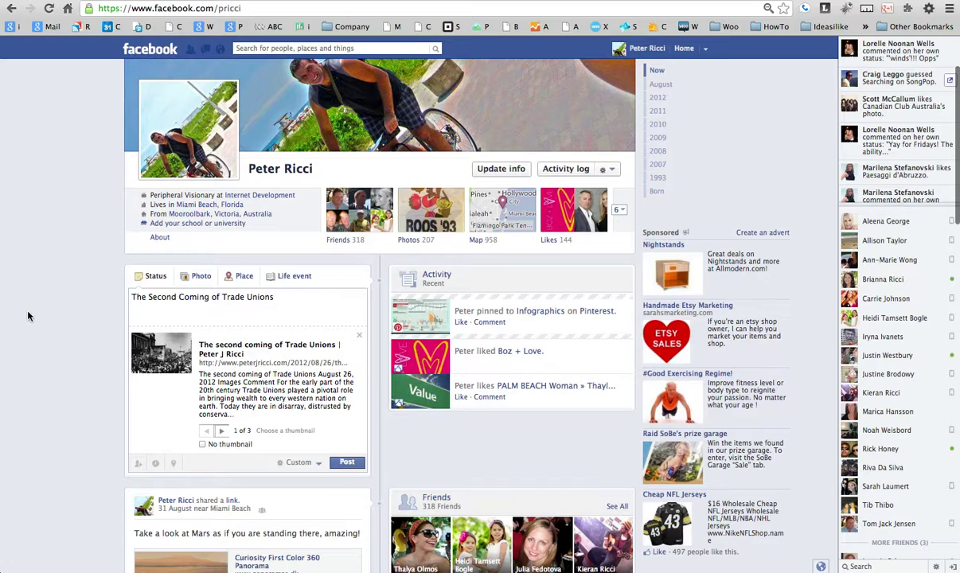
click(348, 465)
key(ctrl+Tab)
- Try adding a Pinterest pin from the short link, then dismiss the spam warning
click(806, 54)
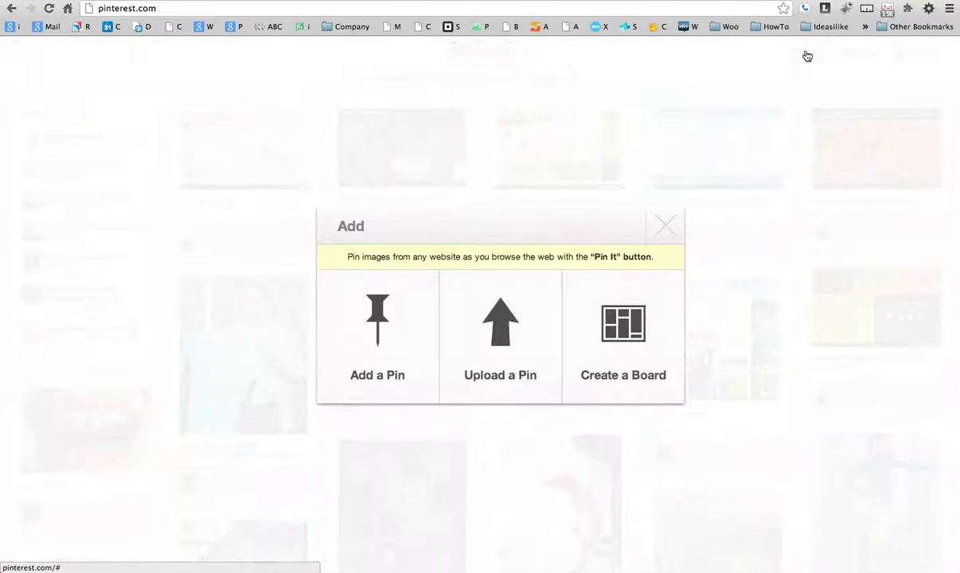
click(391, 329)
click(360, 325)
right_click(358, 327)
click(390, 388)
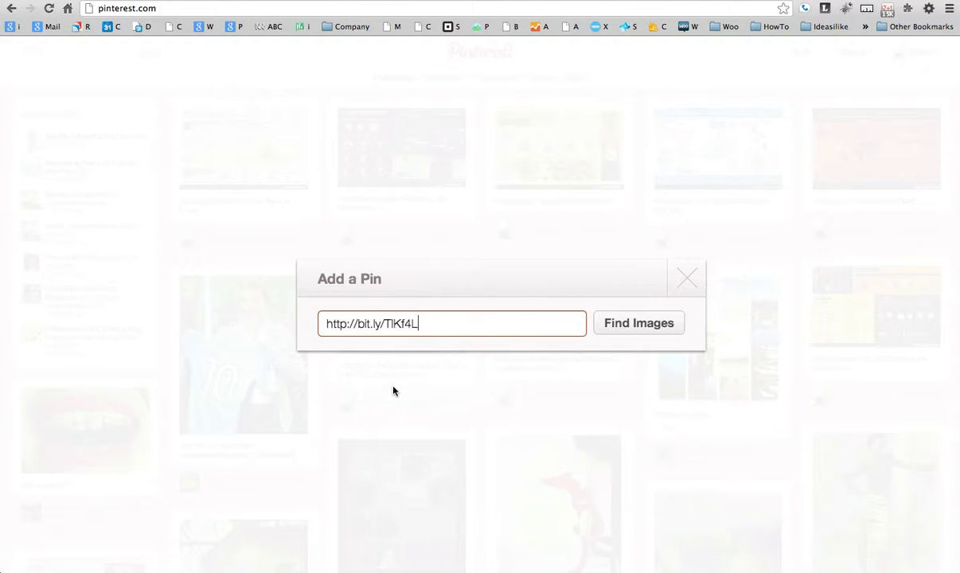
click(604, 326)
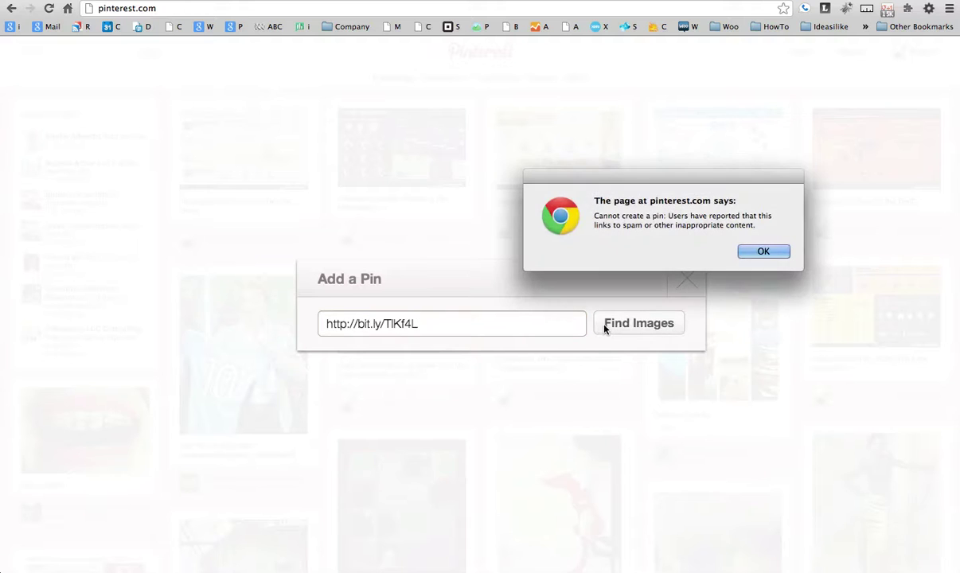
click(767, 252)
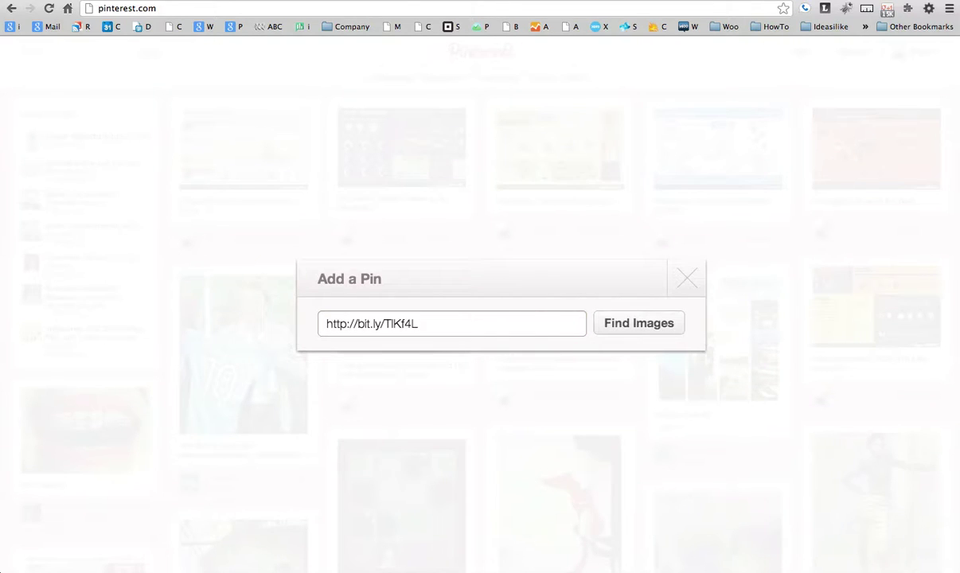
- Copy the full peterjricci.com article address into the pin field and find its images
key(ctrl+Tab)
right_click(292, 7)
click(306, 27)
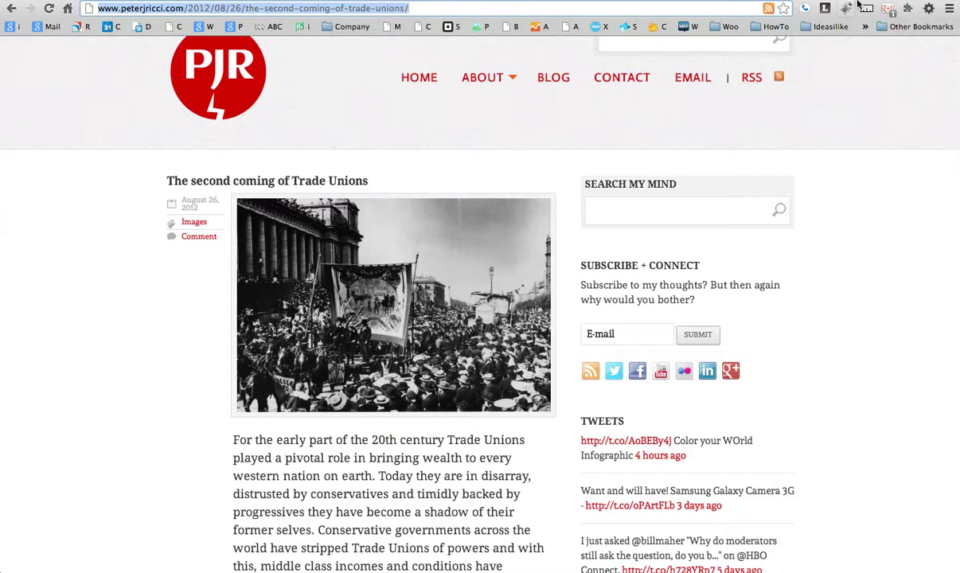
key(ctrl+Tab)
drag(364, 322, 362, 325)
key(ctrl+a)
key(ctrl+v)
click(654, 325)
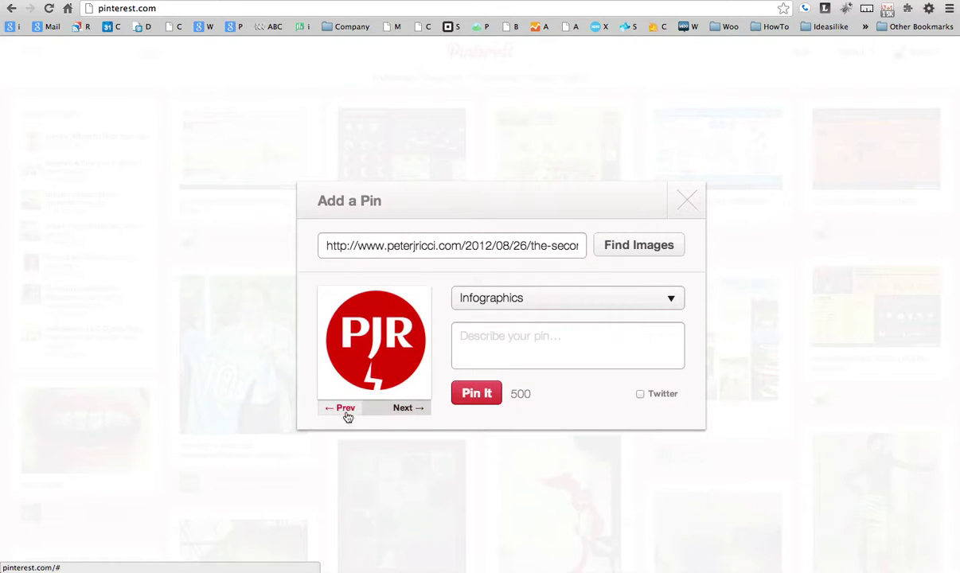
- Pin the crowd photo to Ideas Shared with the description 'The Second Coming of Trade Unions'
click(406, 416)
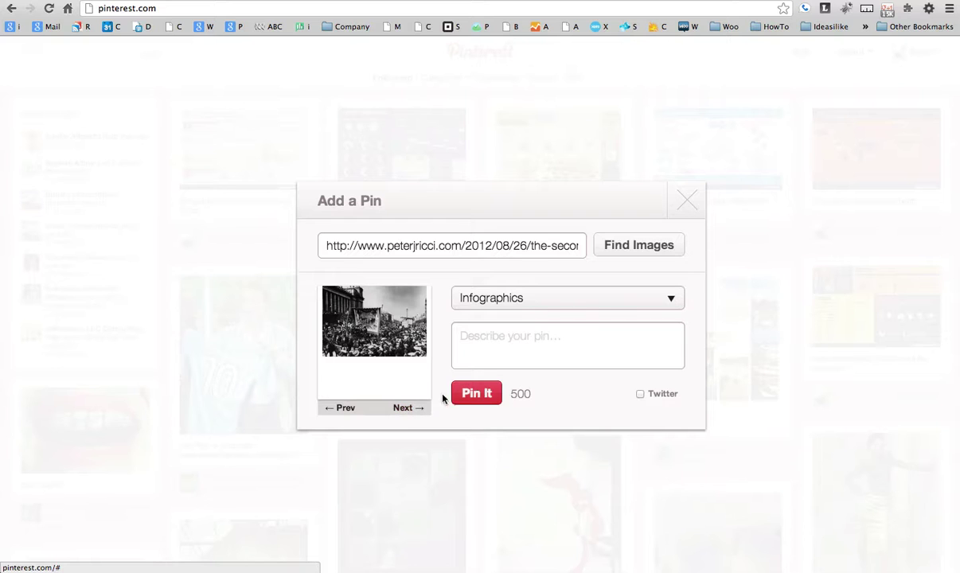
click(514, 301)
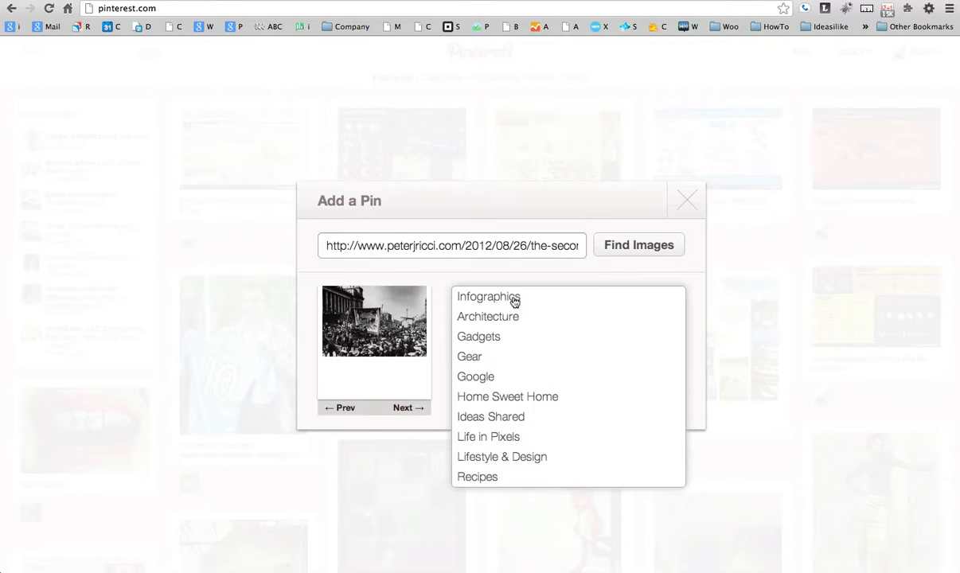
click(475, 416)
click(475, 335)
text(The )
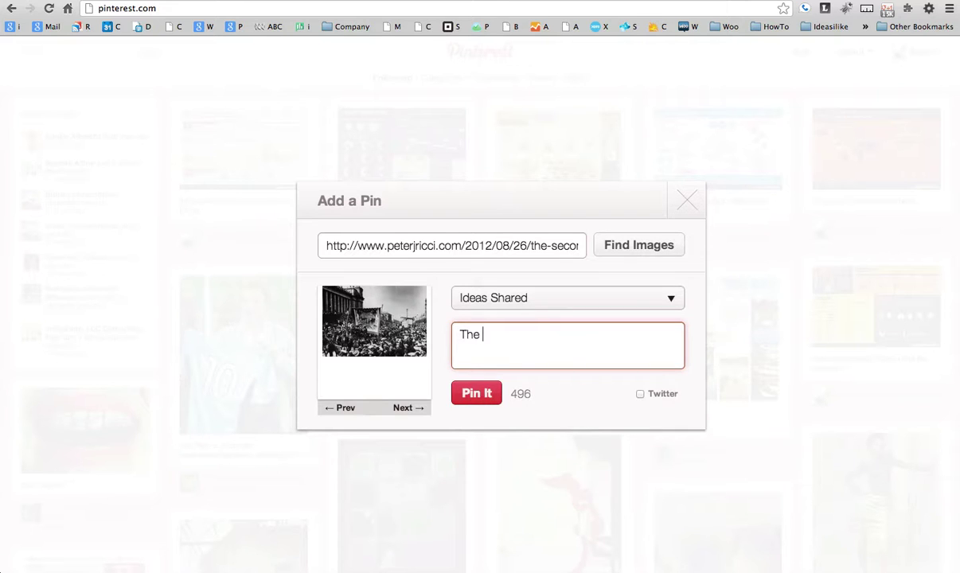
text(Second Coming of )
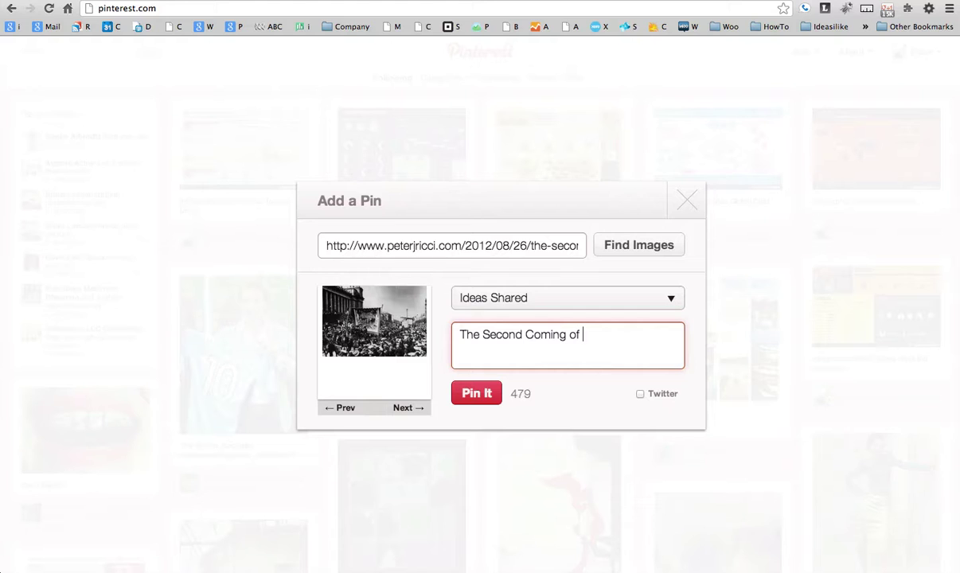
text(Trade Unions)
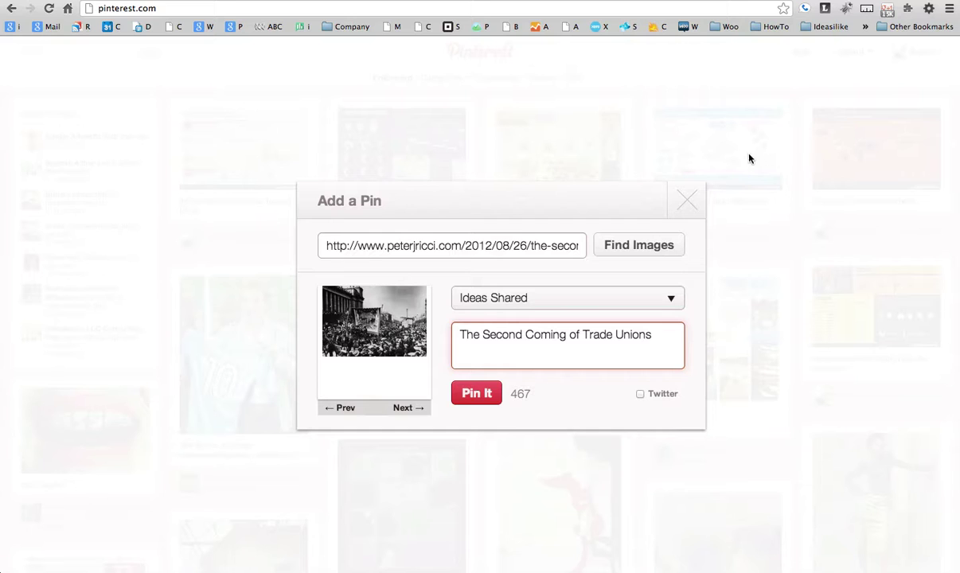
click(476, 395)
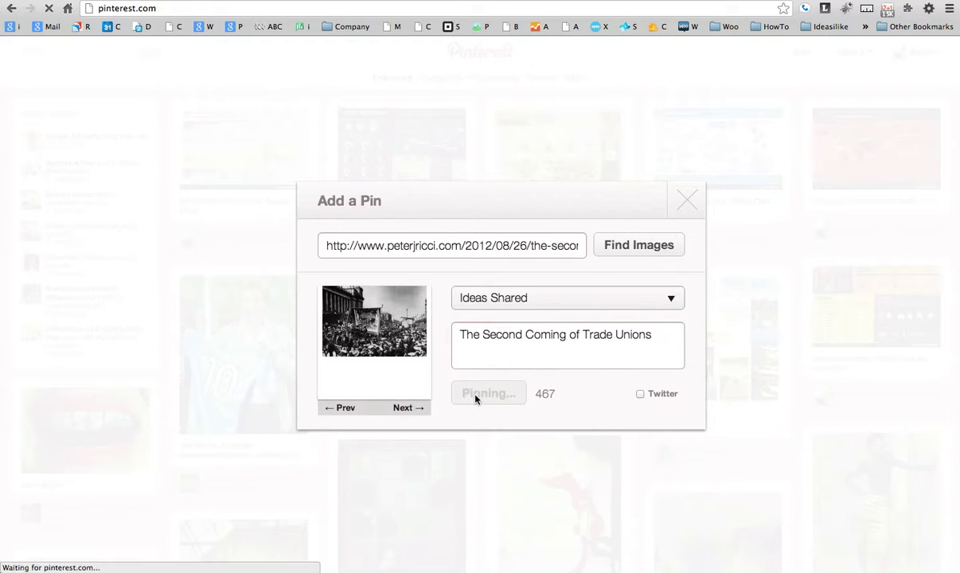